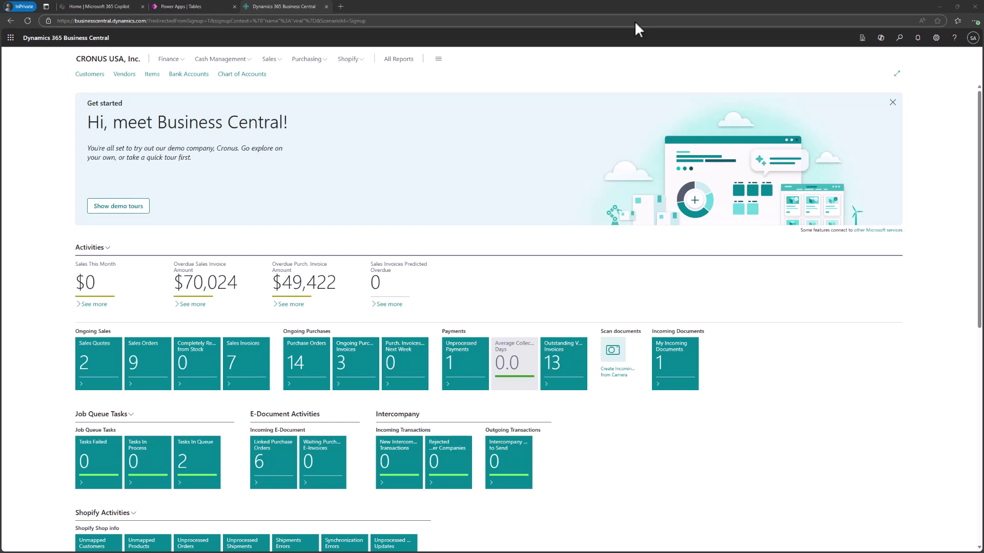
- Check the available environments in Power Apps and view the apps list of the current environment
click(197, 6)
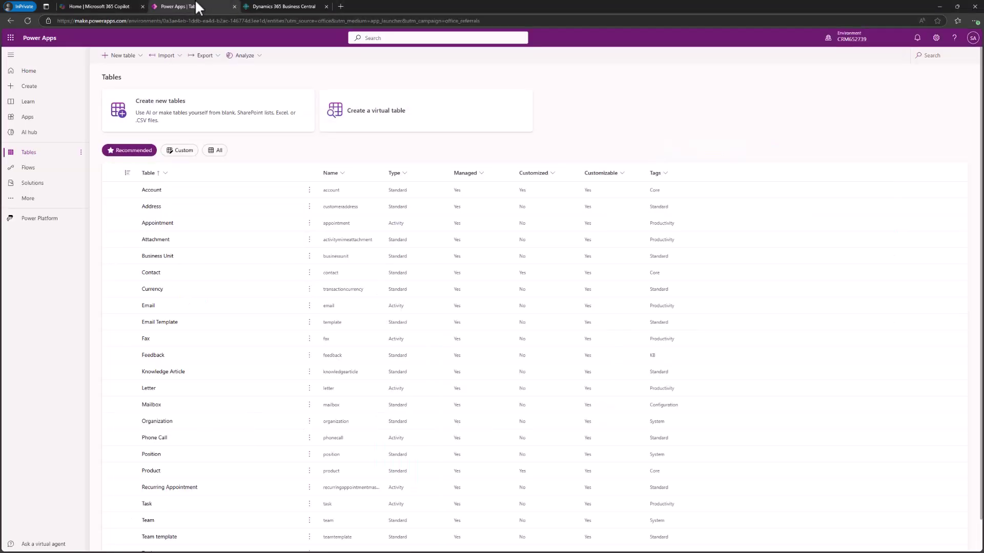
click(861, 41)
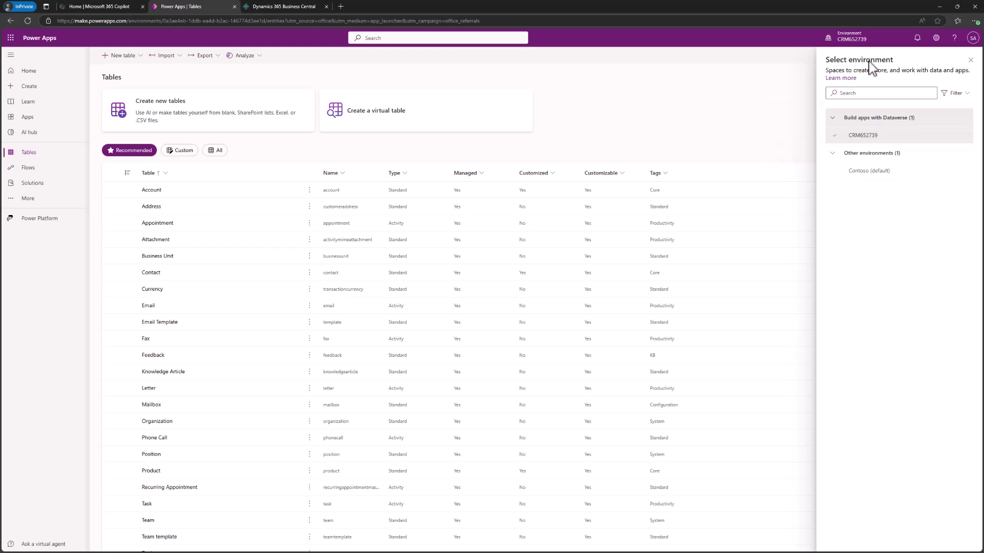
click(971, 60)
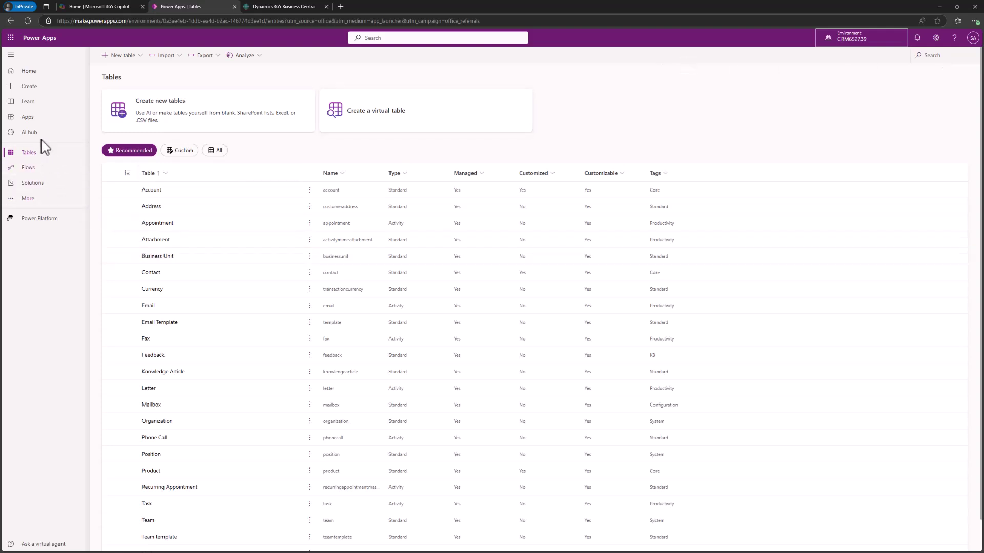
click(39, 122)
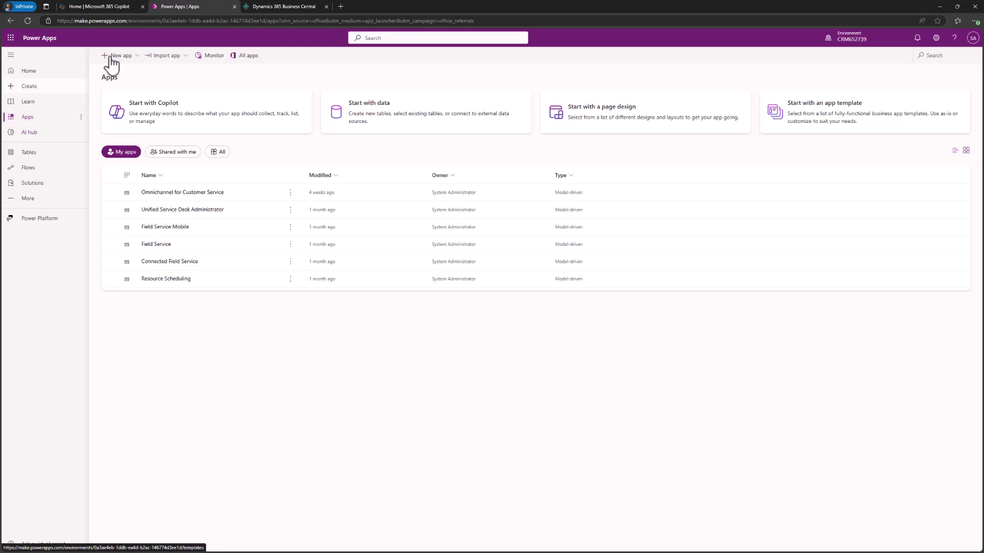
- Switch to Business Central and start the Dataverse connection setup from the expanded Assisted Setup list
click(273, 7)
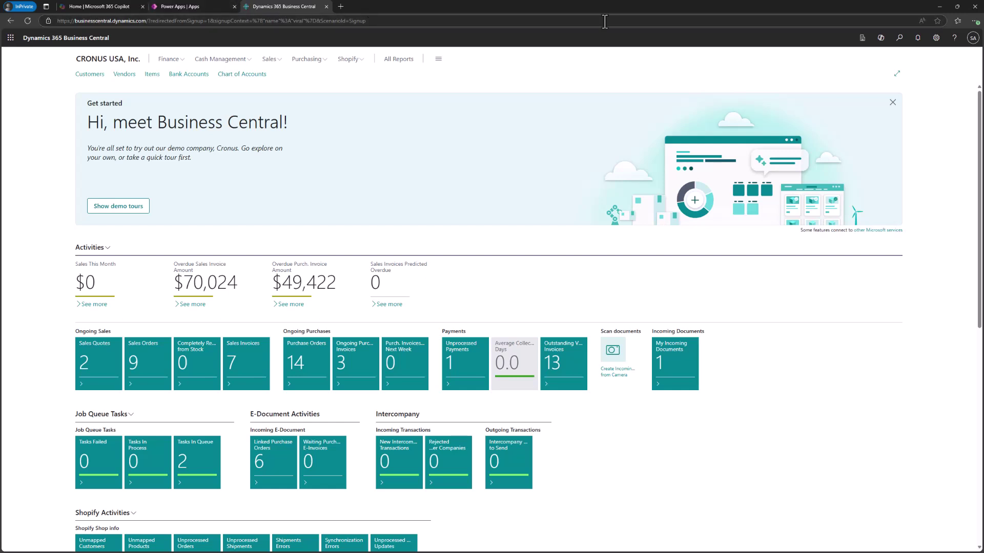
click(937, 39)
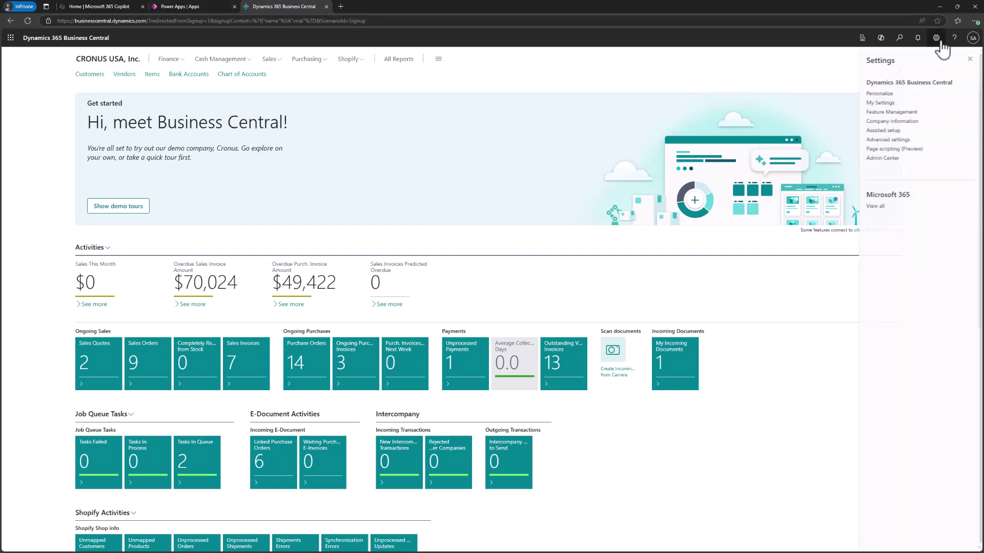
click(882, 131)
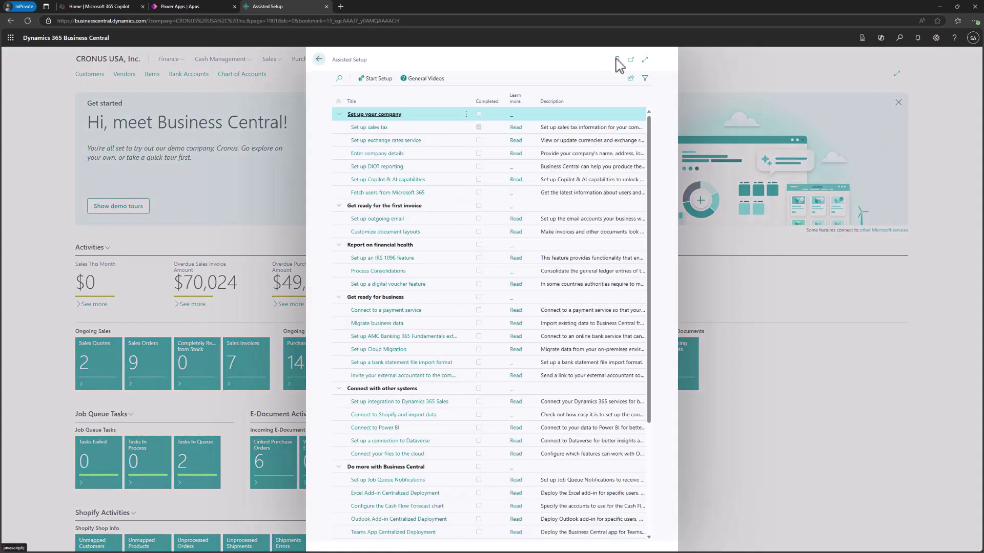
click(644, 60)
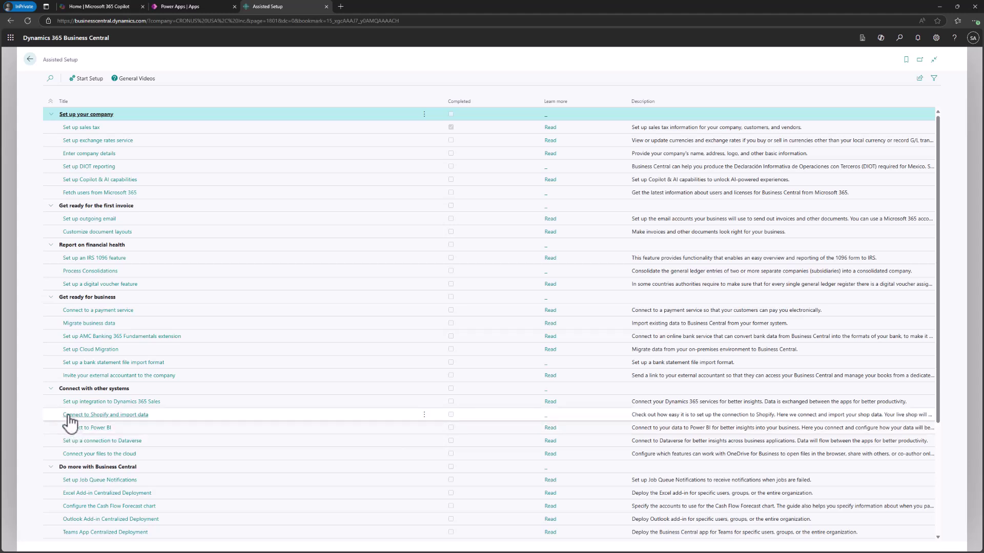
click(121, 444)
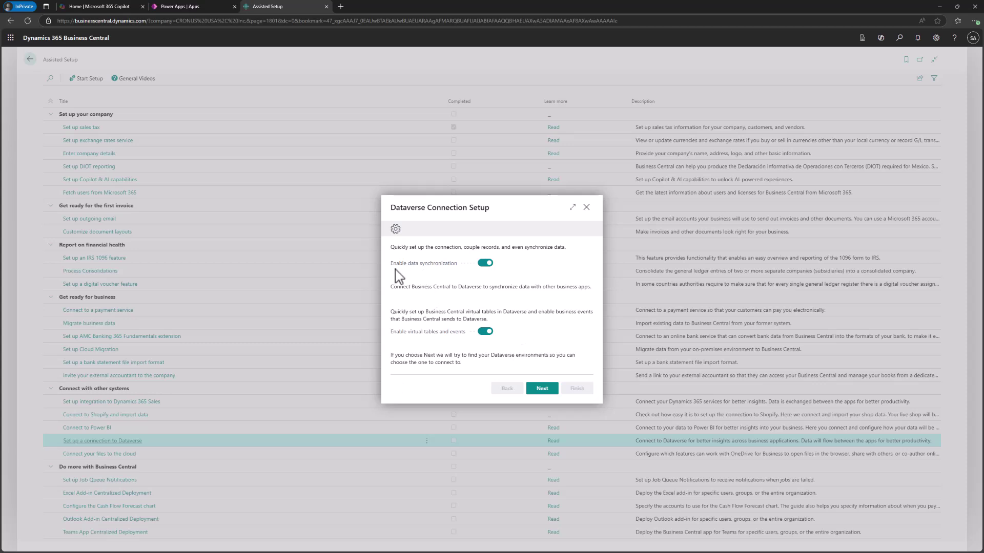
- Disable virtual tables and events, leave data synchronization enabled, and continue the connection setup
mouse_move(397, 276)
mouse_move(399, 342)
click(486, 332)
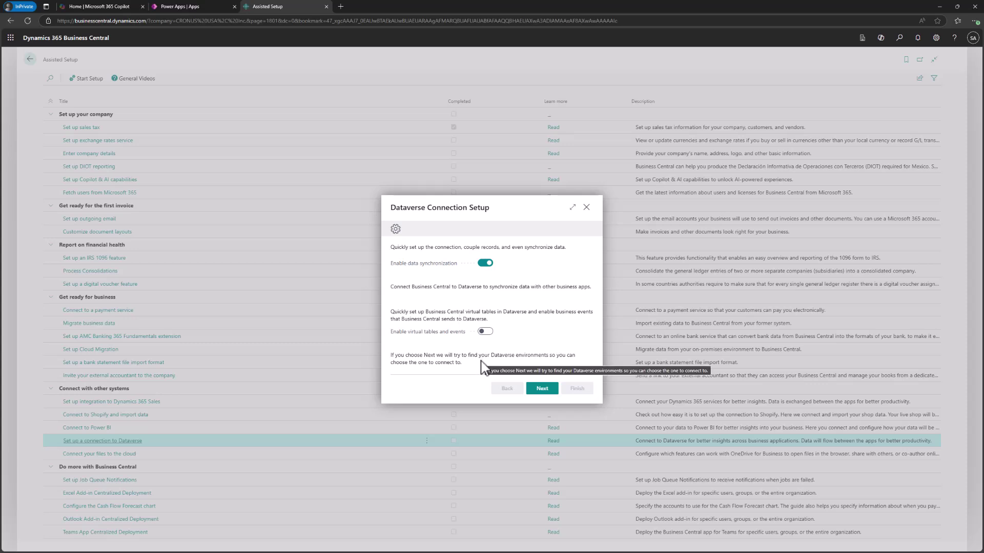
click(542, 390)
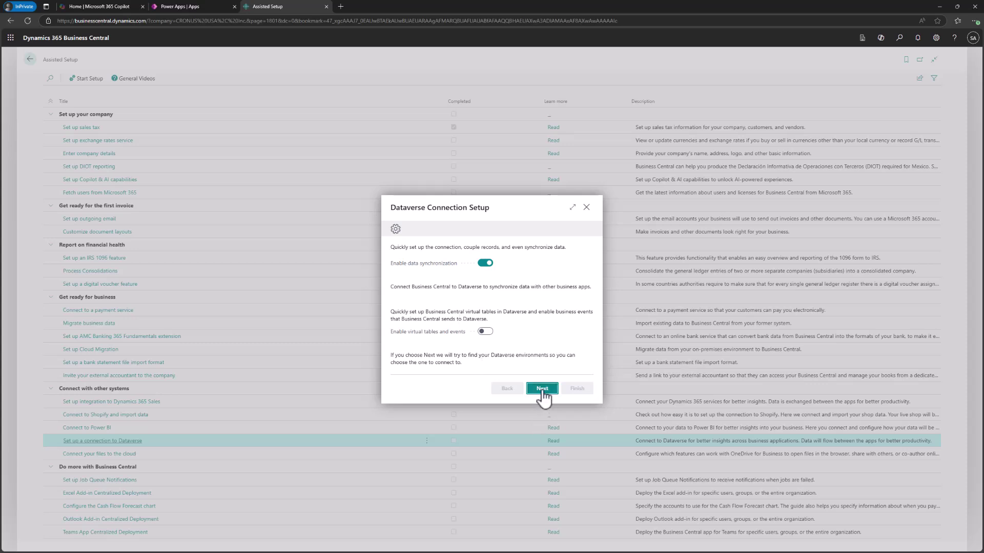
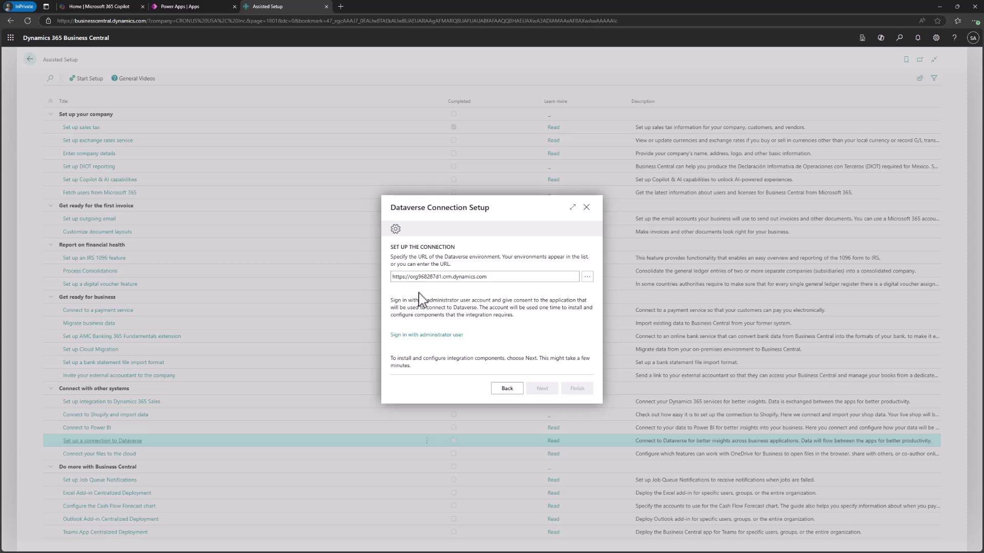
click(505, 277)
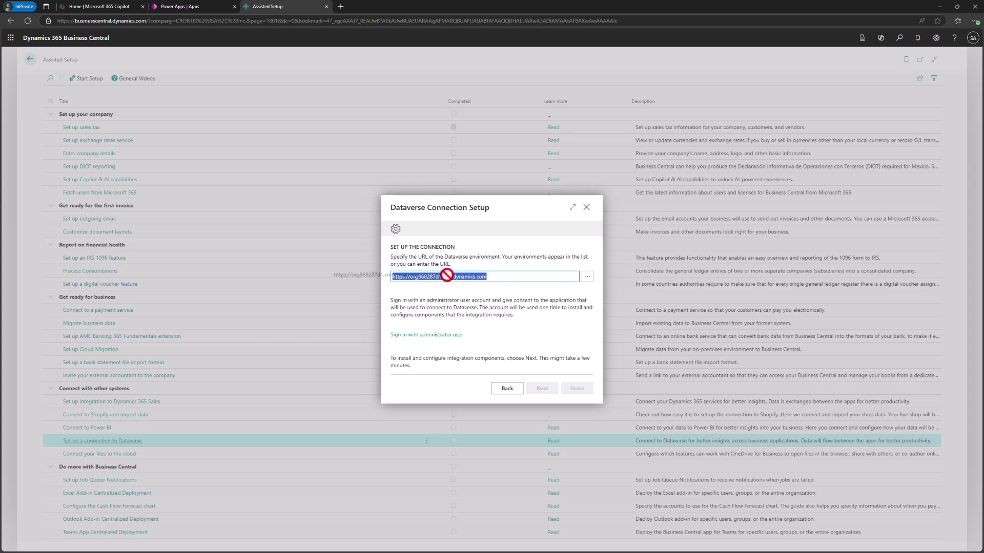
click(505, 277)
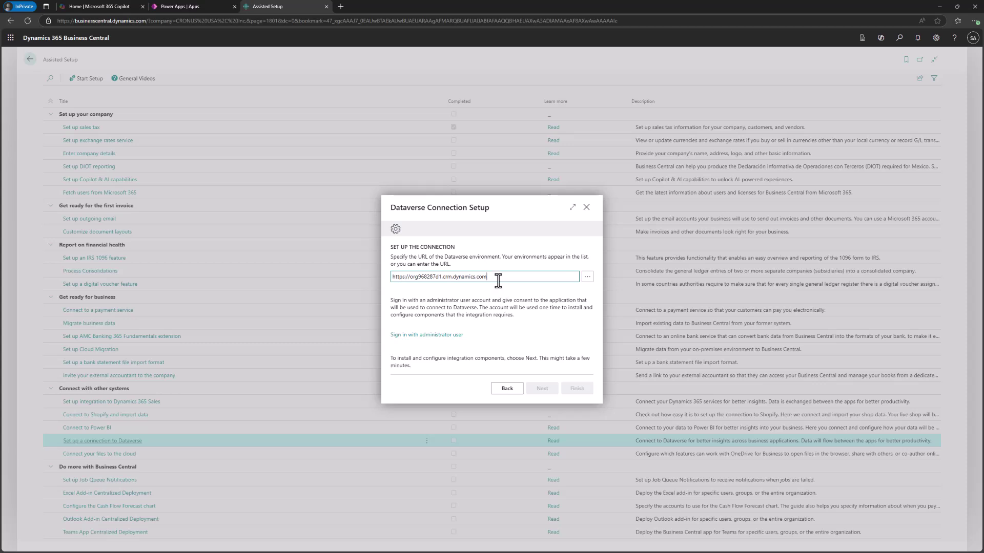
click(406, 335)
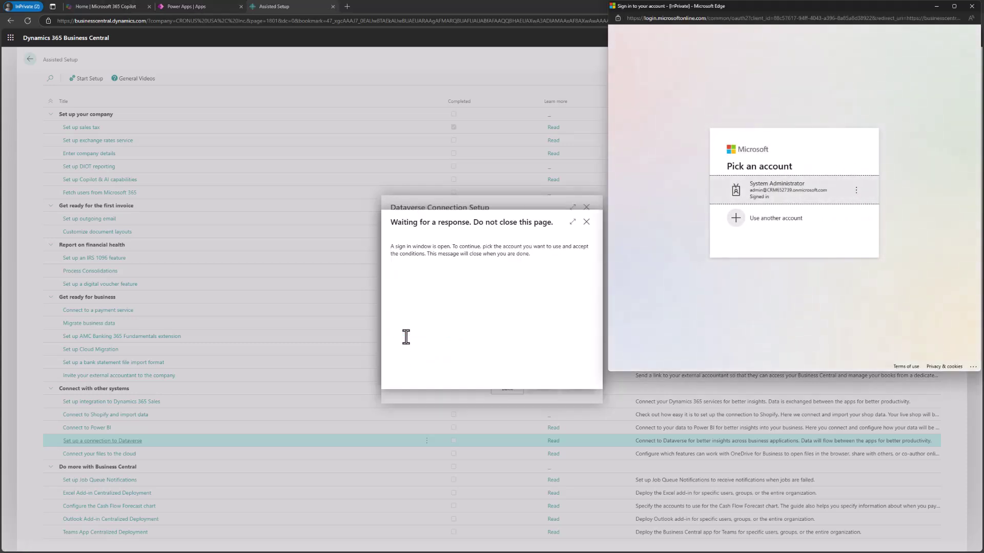
click(736, 194)
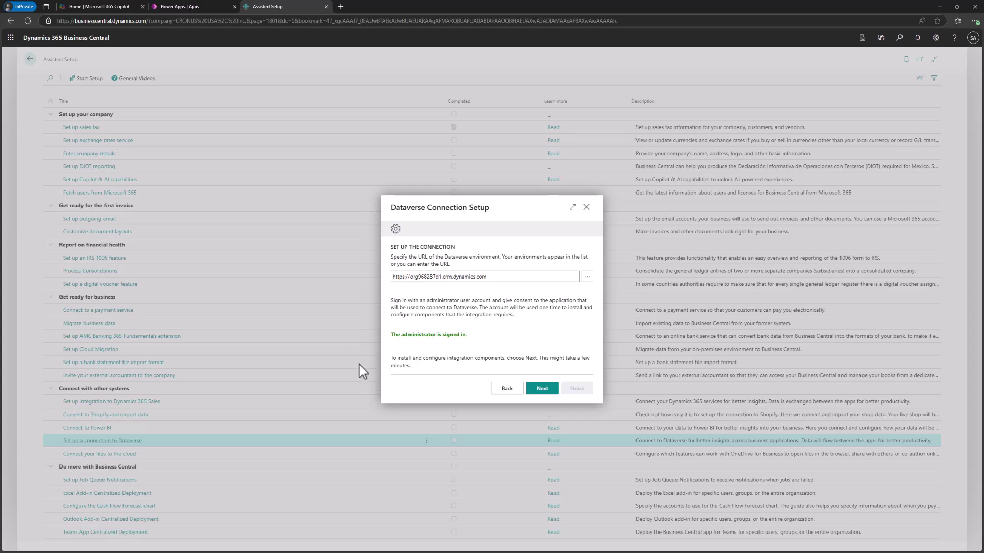
click(541, 394)
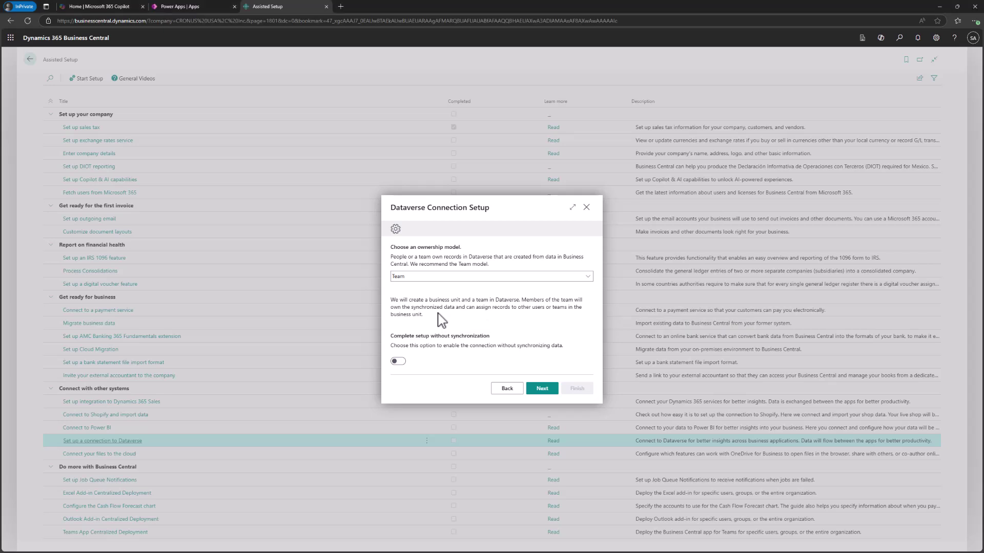
- Choose the Team ownership model, leave Complete setup without synchronization off, and continue the setup
click(440, 277)
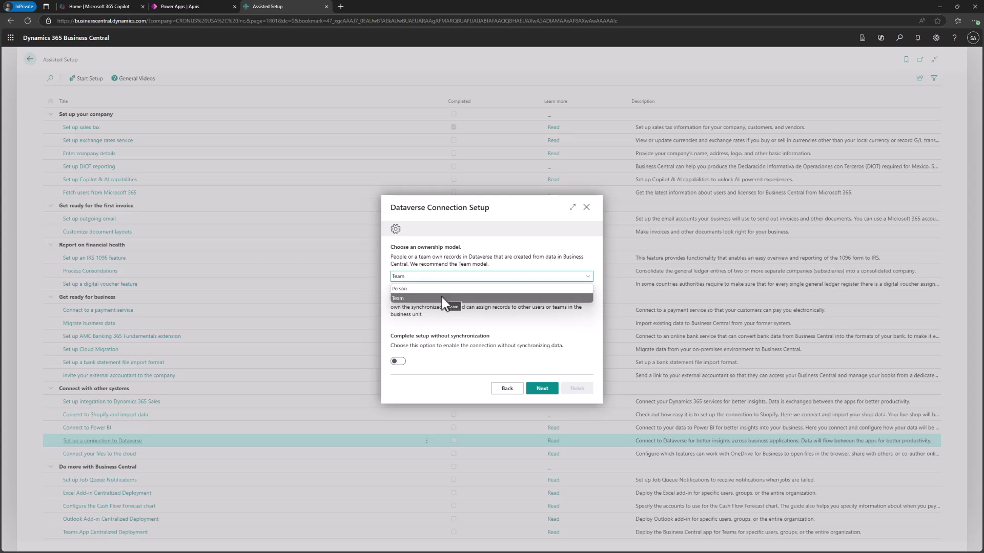
click(440, 296)
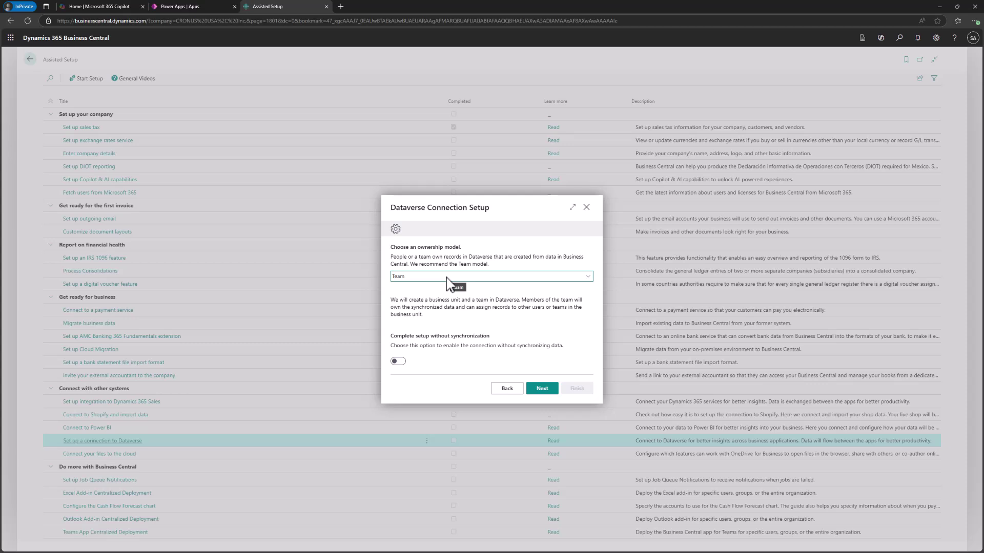
click(446, 276)
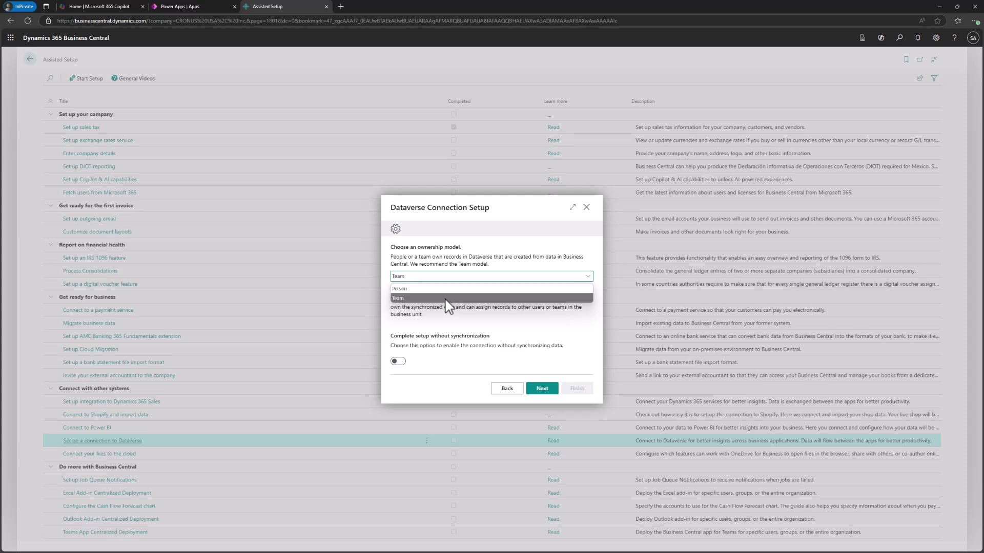
click(446, 298)
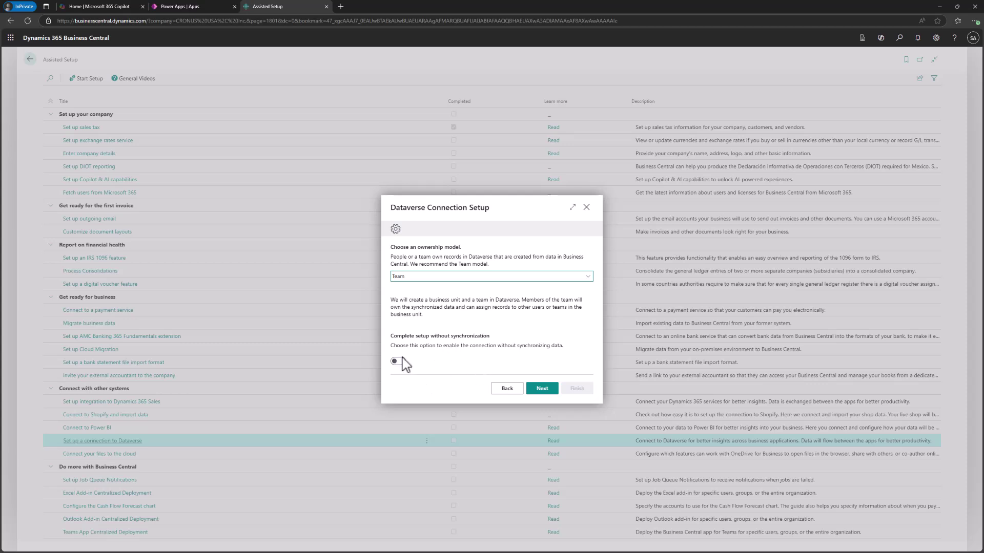
click(540, 395)
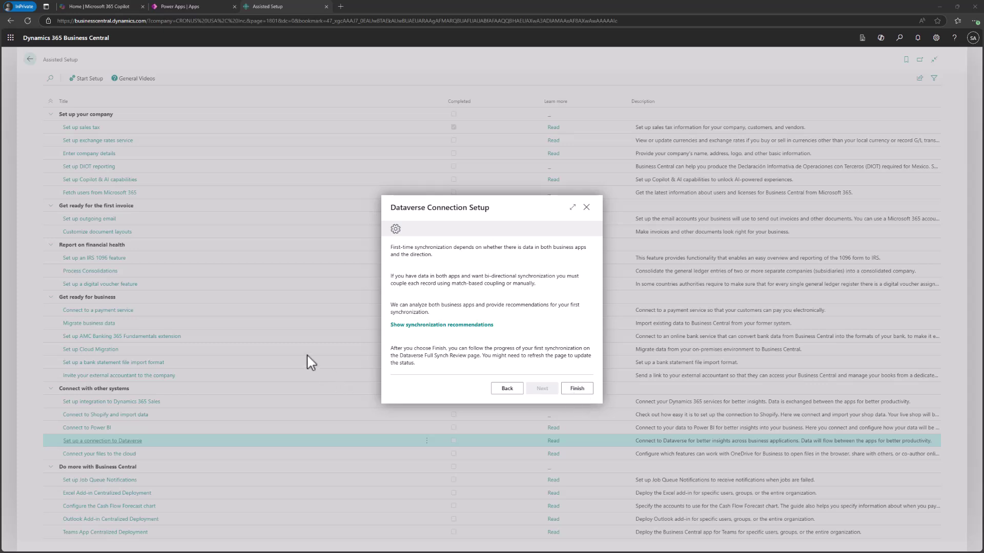
- Show the synchronization recommendations in an enlarged view and open the coupling criteria for CONTACT
click(414, 327)
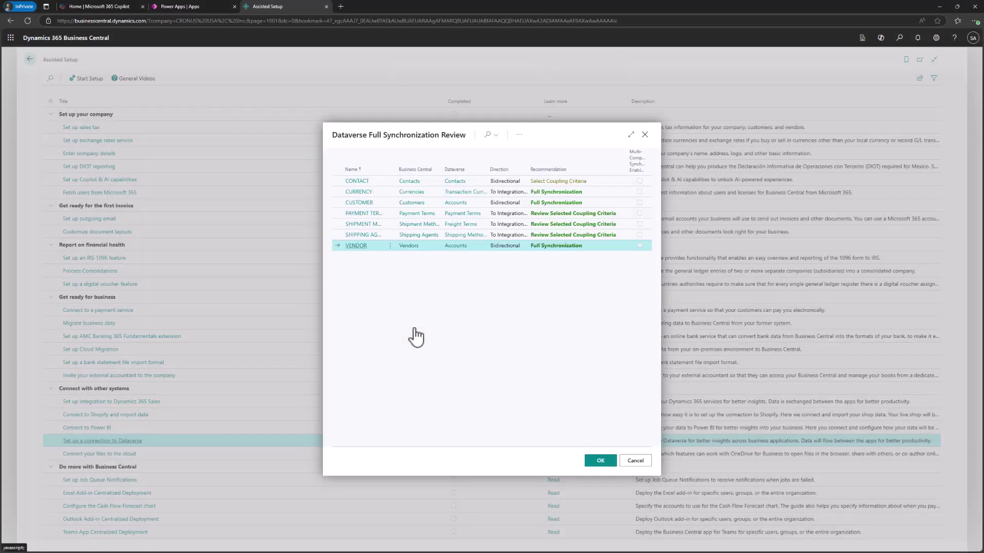
click(631, 135)
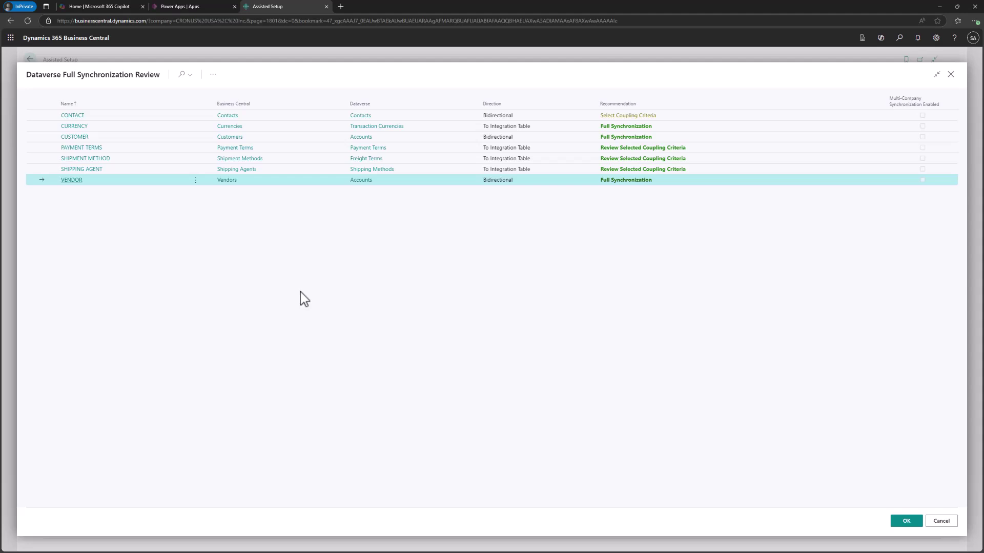
click(626, 115)
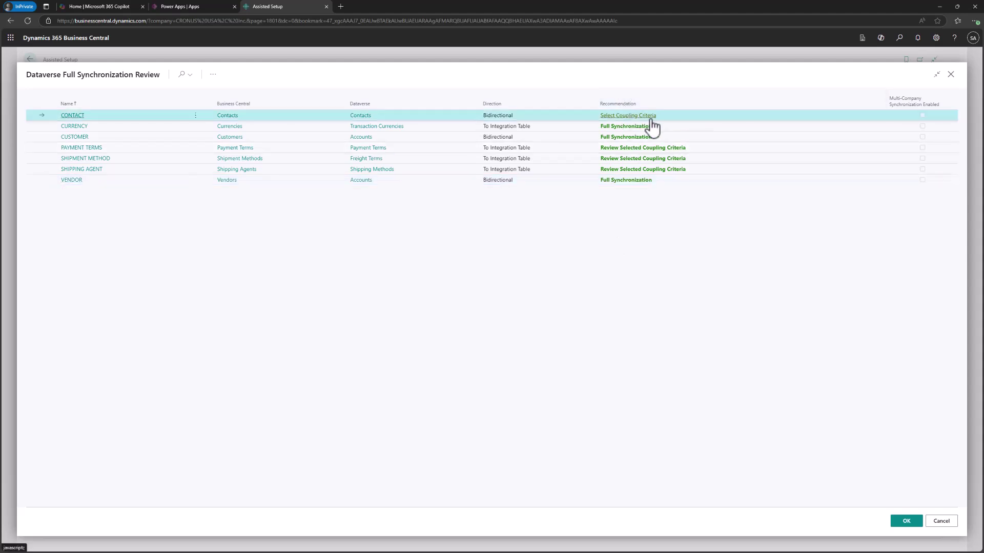
click(650, 118)
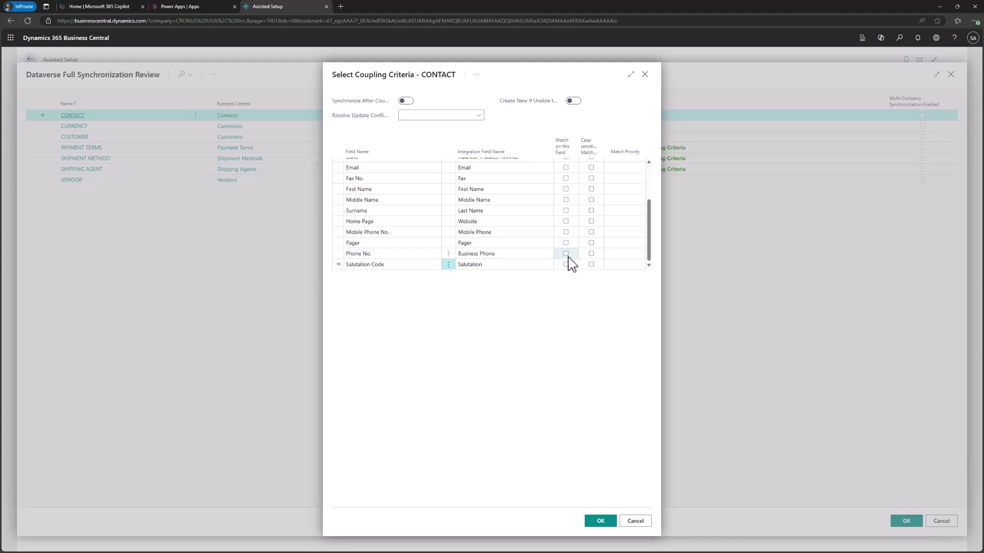
- Match contacts on the Email field and enable synchronizing after coupling and creating new records when no match is found
scroll(567, 264, up, 3)
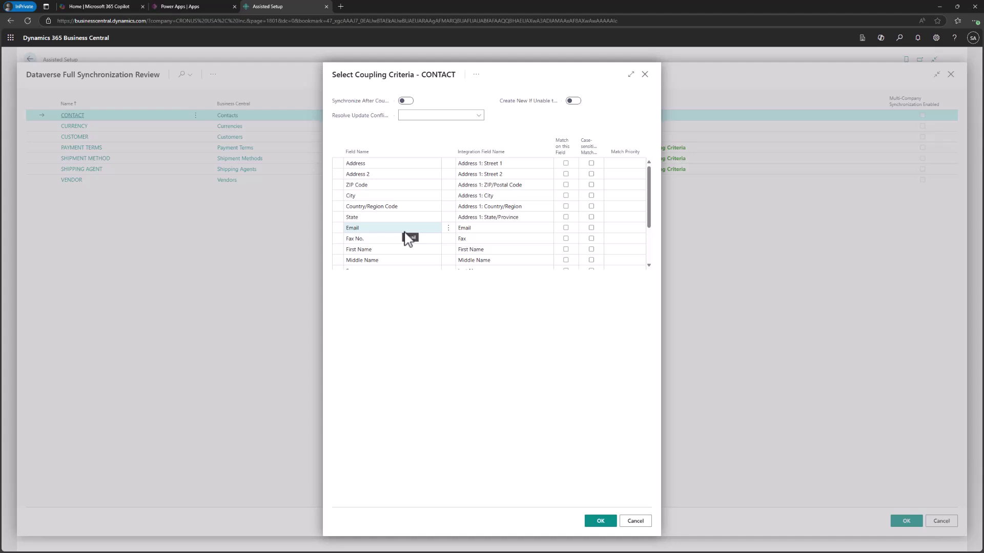
click(566, 229)
click(406, 101)
mouse_move(376, 112)
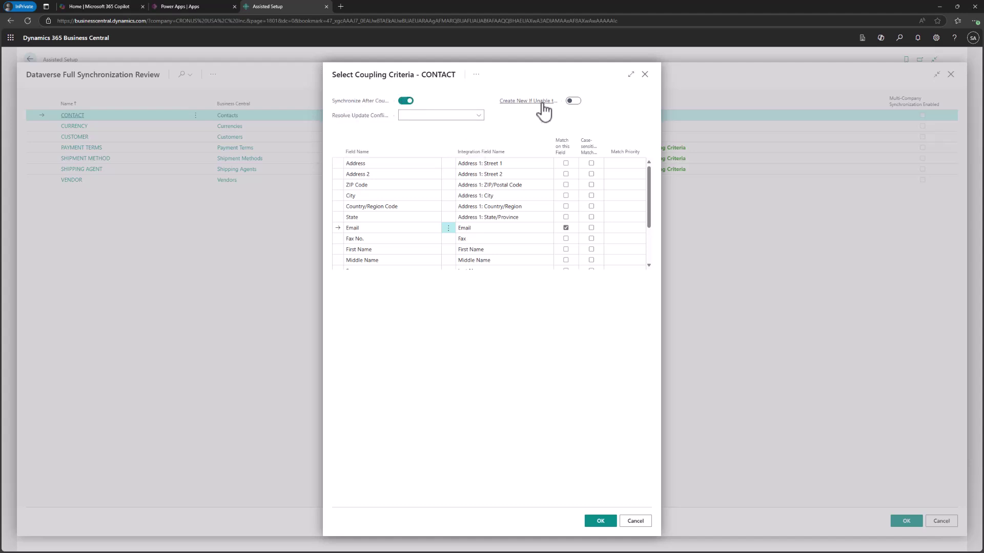
click(574, 102)
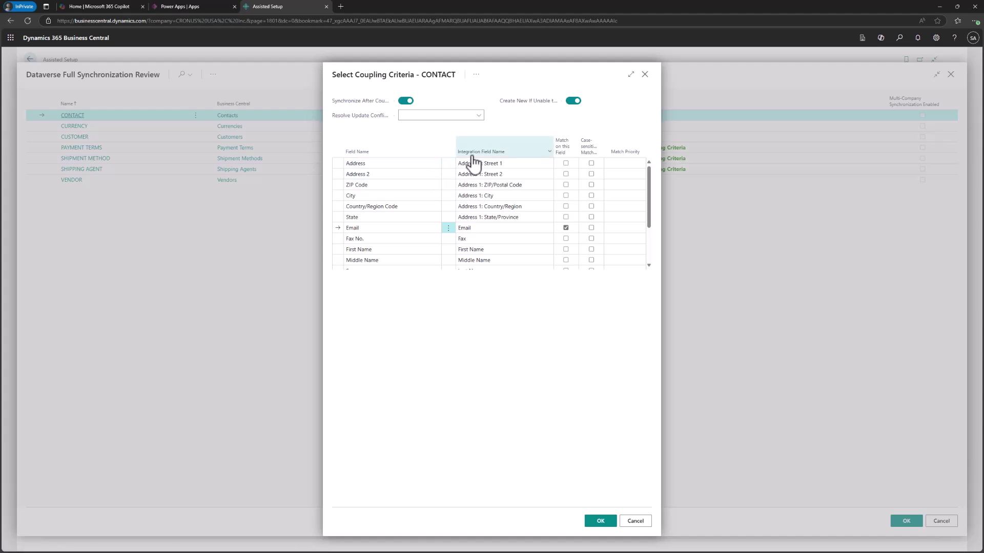
- Add First Name and Surname as match fields in the contact coupling criteria
click(566, 250)
scroll(567, 256, down, 2)
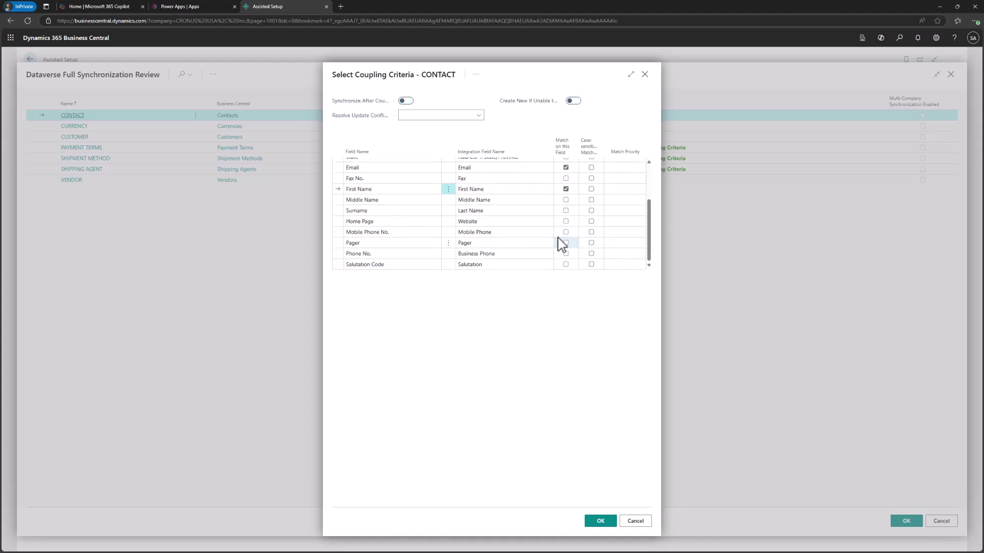
scroll(556, 231, up, 1)
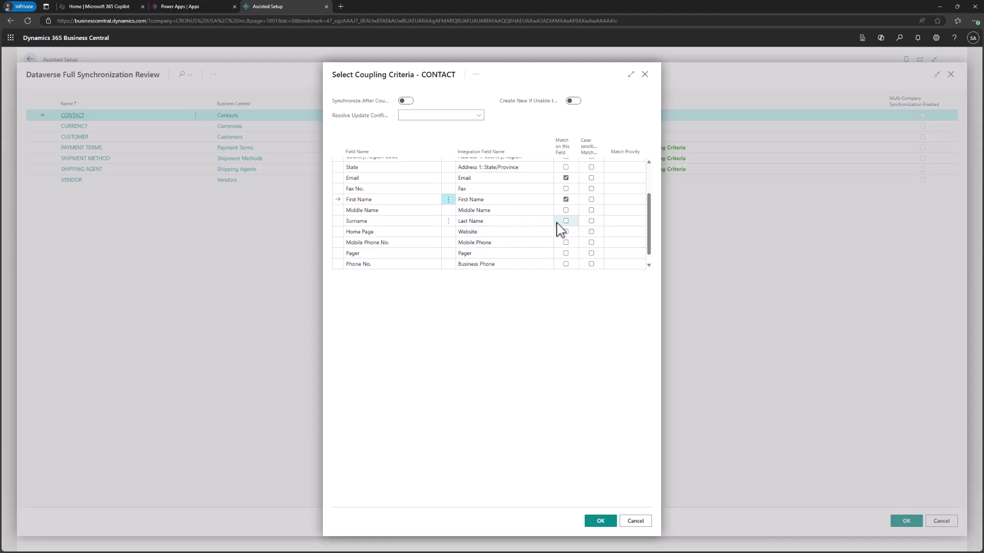
click(568, 221)
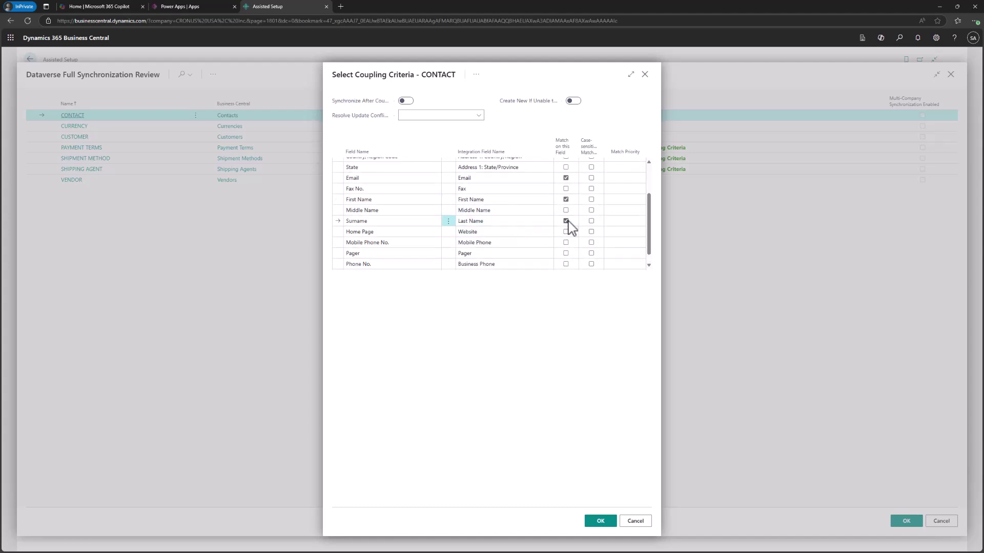
- Set the match priority to 1 for Email, 2 for First Name and 3 for Surname
scroll(569, 226, up, 3)
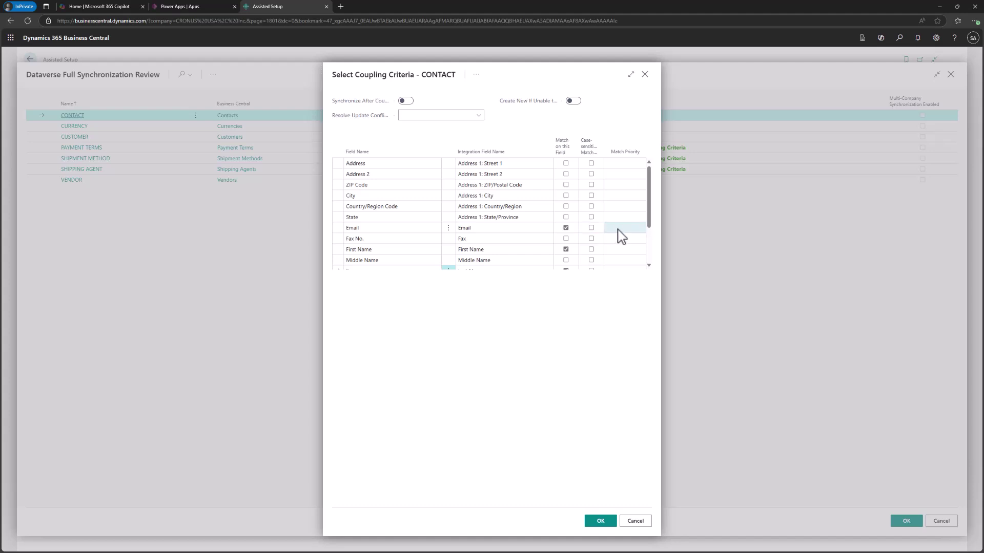
click(618, 230)
click(616, 252)
text(2)
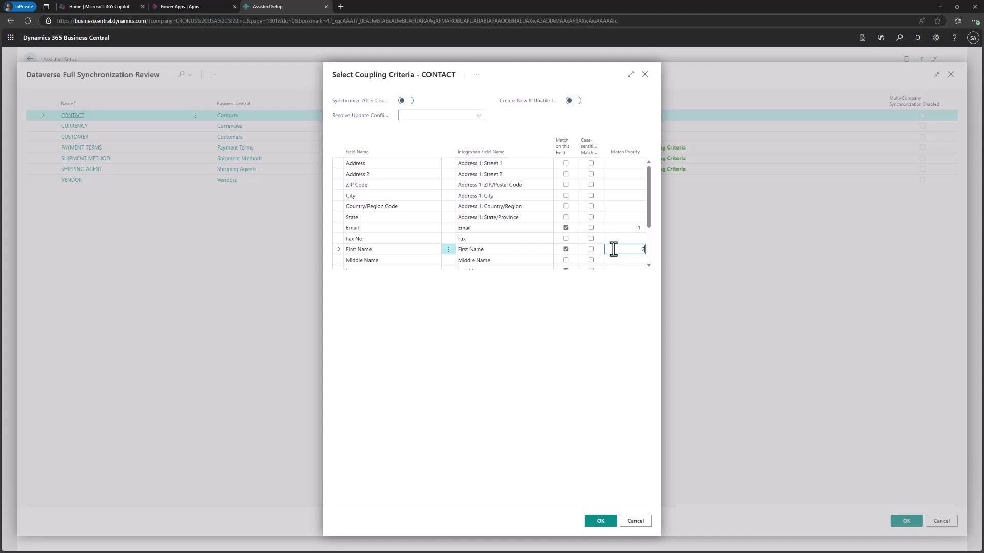
scroll(615, 249, down, 1)
click(616, 251)
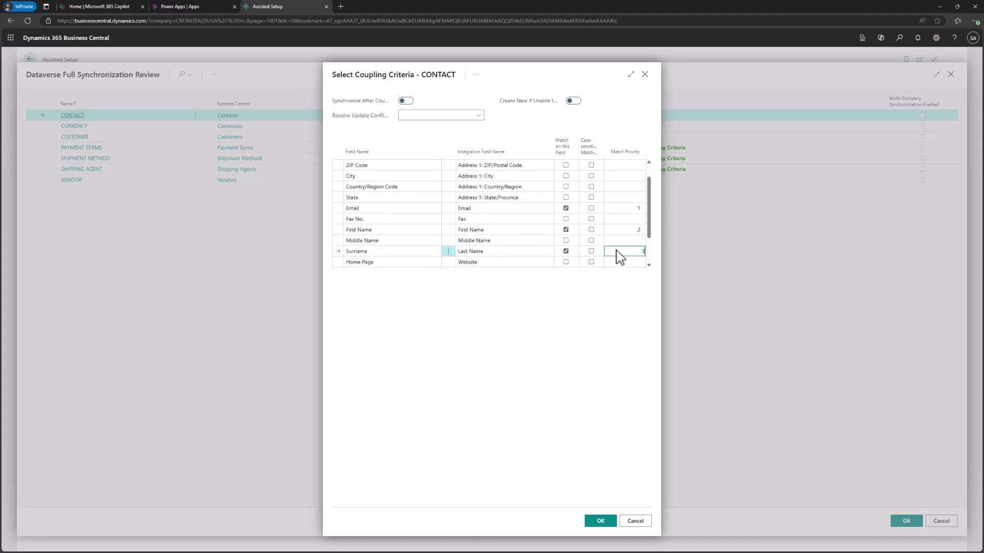
- Remove Surname and First Name as match fields in the contact coupling criteria, keeping only Email
click(636, 286)
click(566, 251)
click(566, 229)
- Clear the match priority values for Email, First Name and Surname in the contact coupling criteria
click(620, 209)
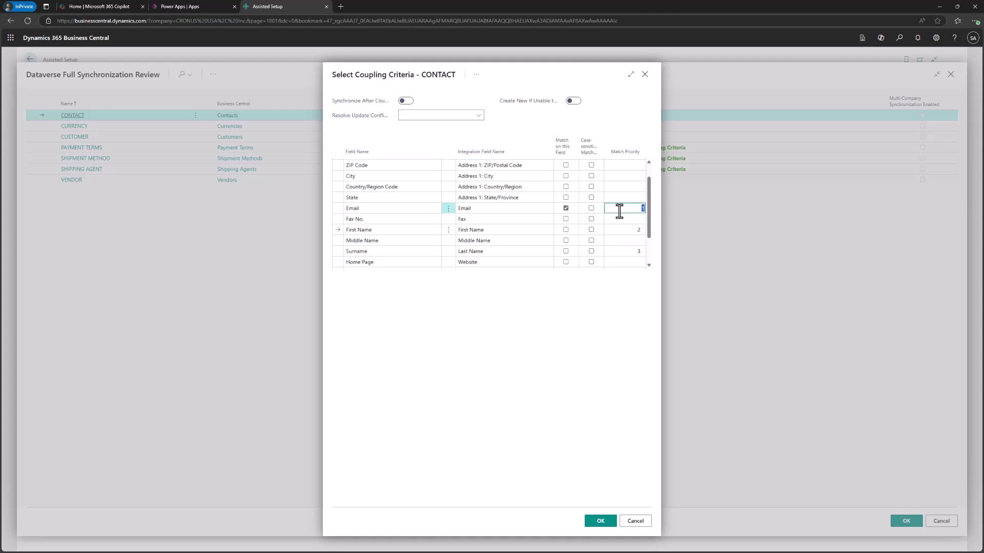
key(BackSpace)
click(625, 230)
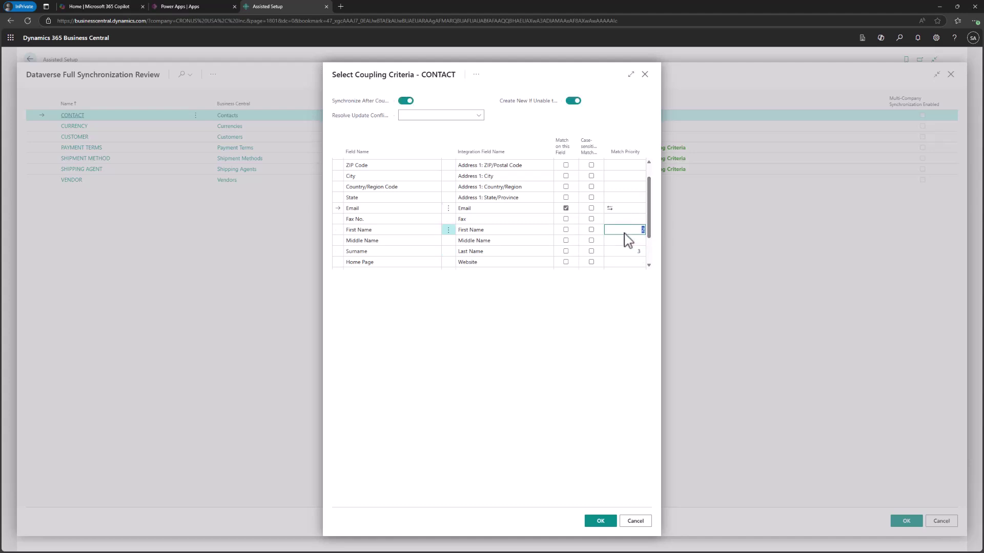
key(BackSpace)
click(620, 252)
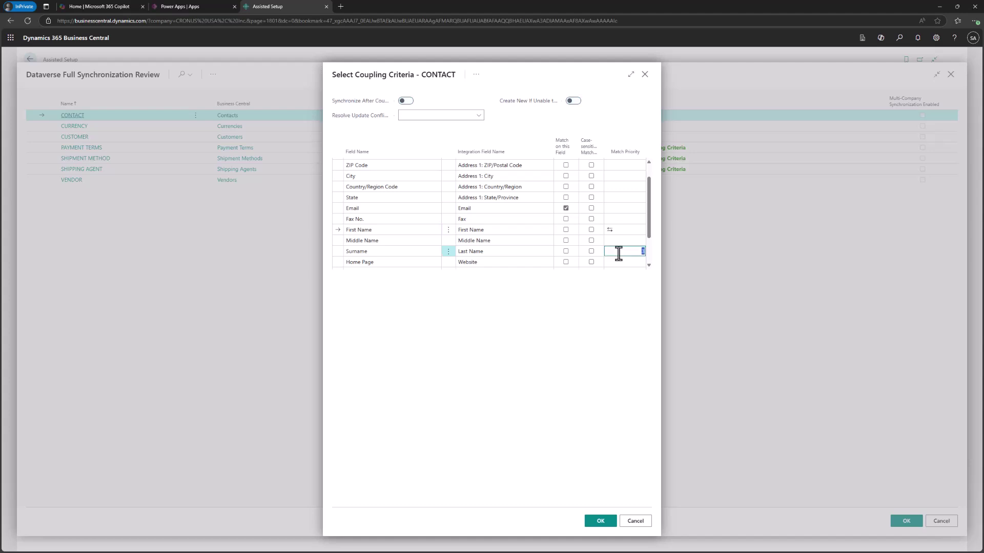
key(BackSpace)
- Enable synchronizing after coupling and creating new records when no match is found, and accept the contact coupling criteria
click(406, 100)
click(570, 101)
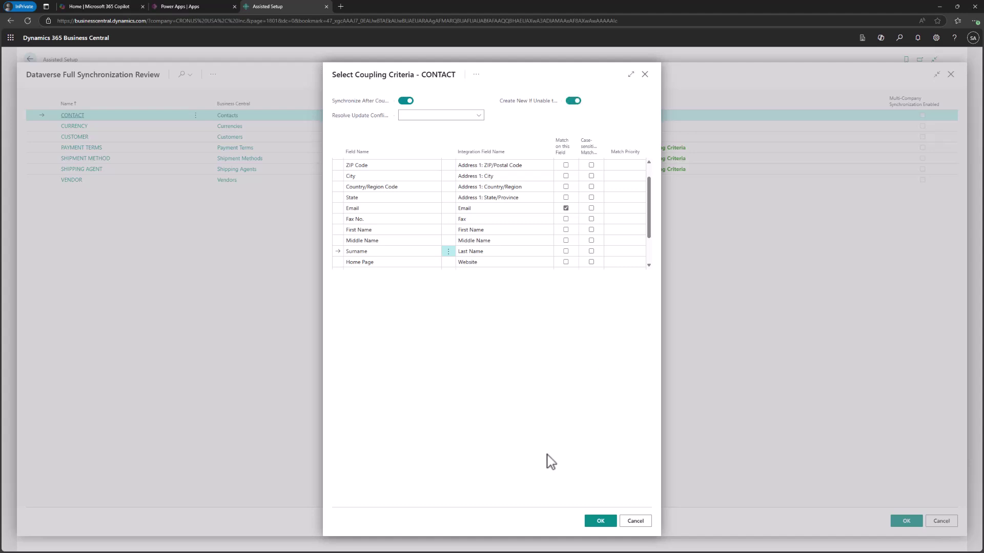
click(595, 521)
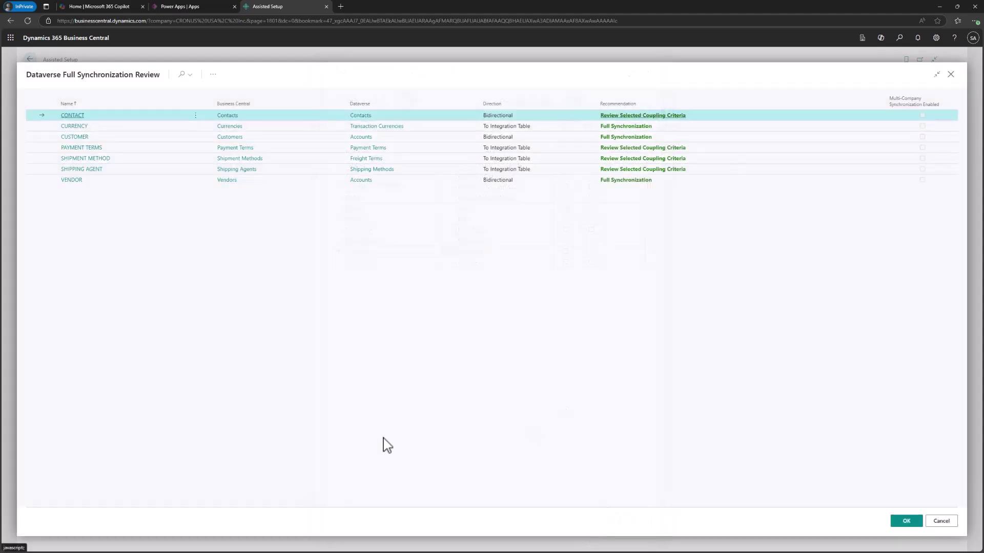
- Accept the Dataverse full synchronization review and finish the Dataverse connection setup
click(906, 521)
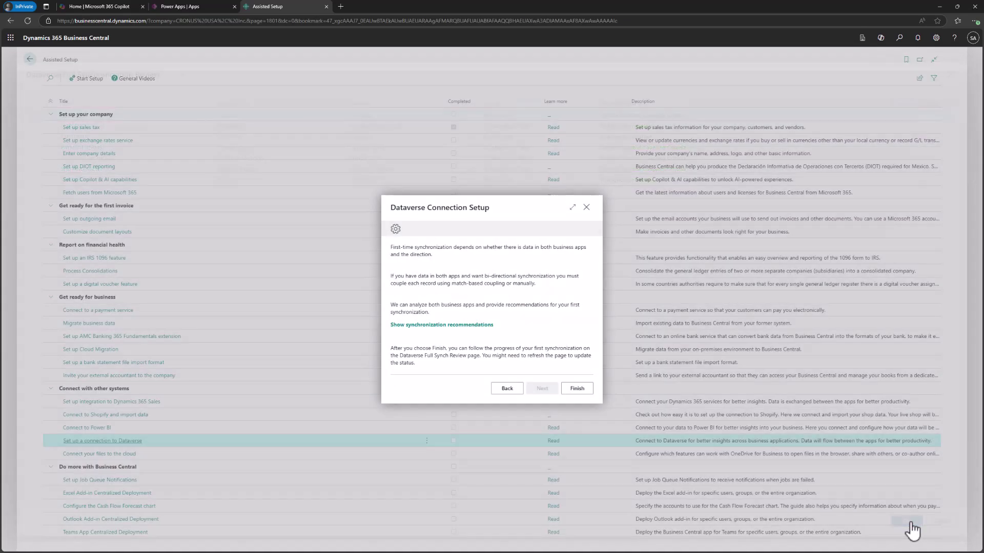
click(583, 390)
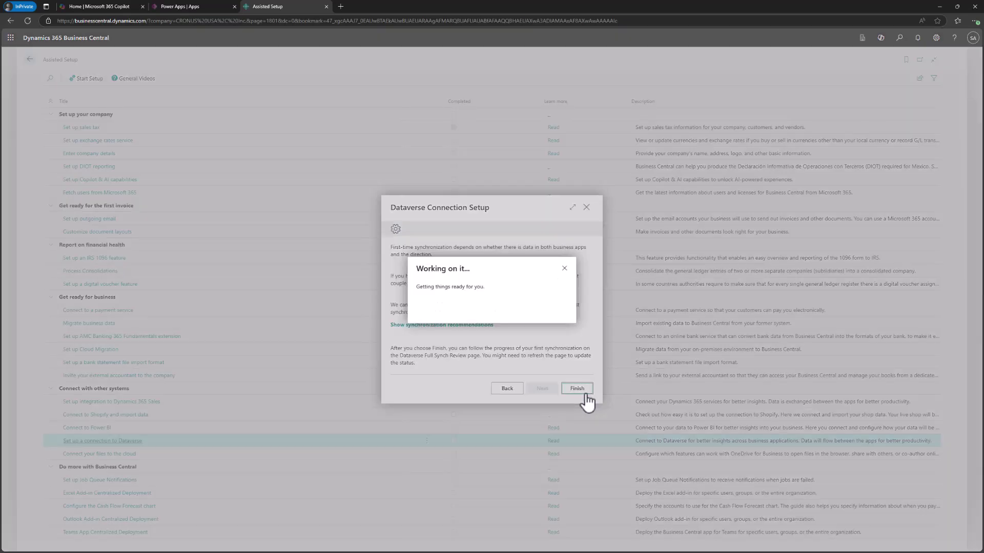